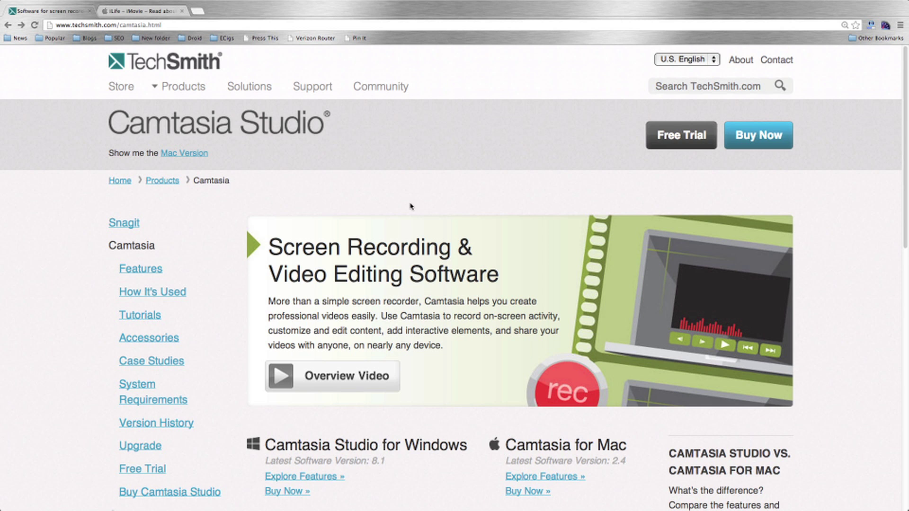
Scroll through the Camtasia Studio page in Chrome and back to the top
scroll(411, 205, down, 5)
scroll(411, 205, down, 6)
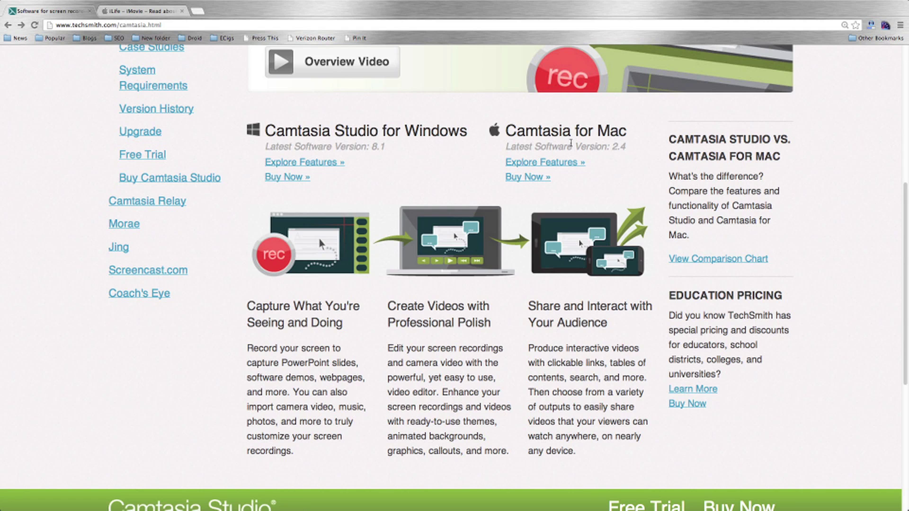
scroll(571, 142, up, 7)
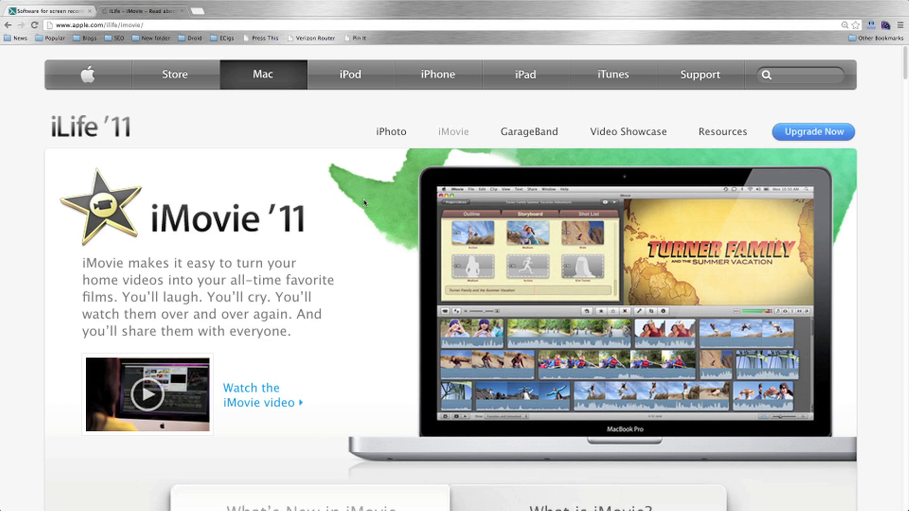
Scroll down to the What's New in iMovie '11 tiles and back up
scroll(364, 202, down, 5)
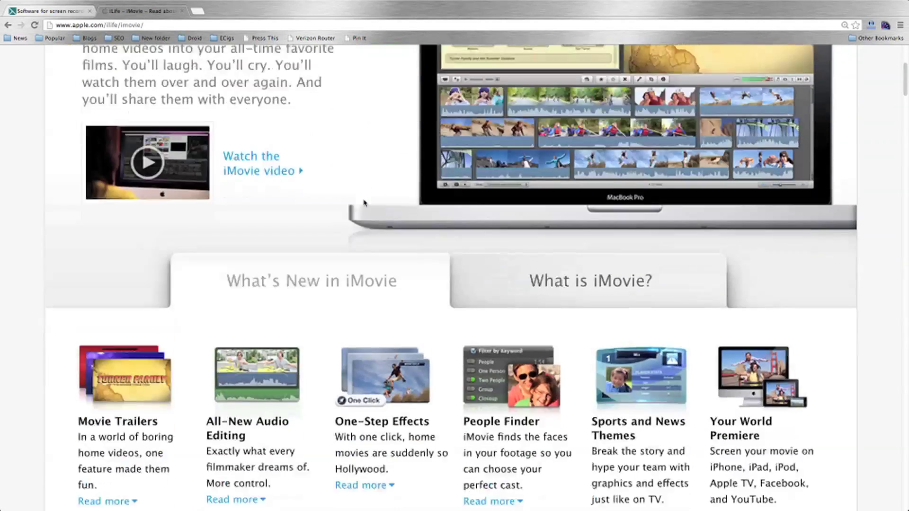
scroll(364, 203, up, 5)
scroll(364, 203, down, 3)
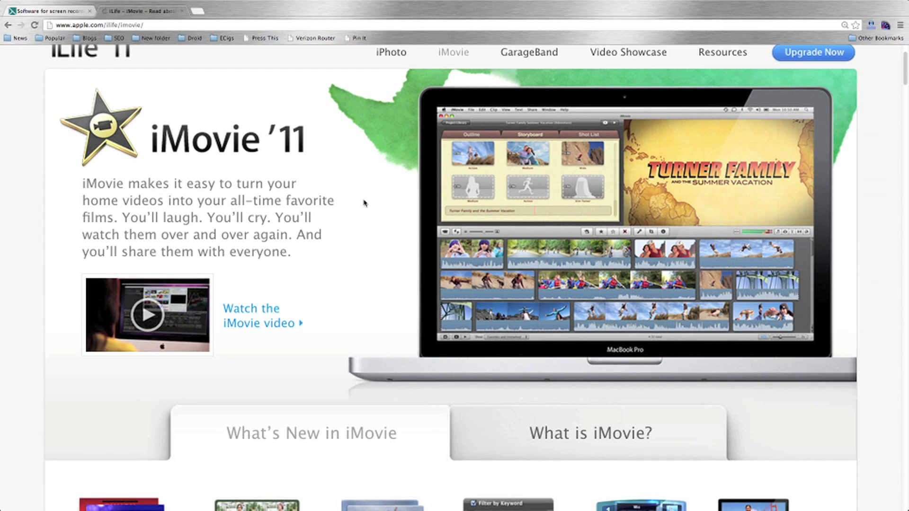
scroll(364, 203, up, 1)
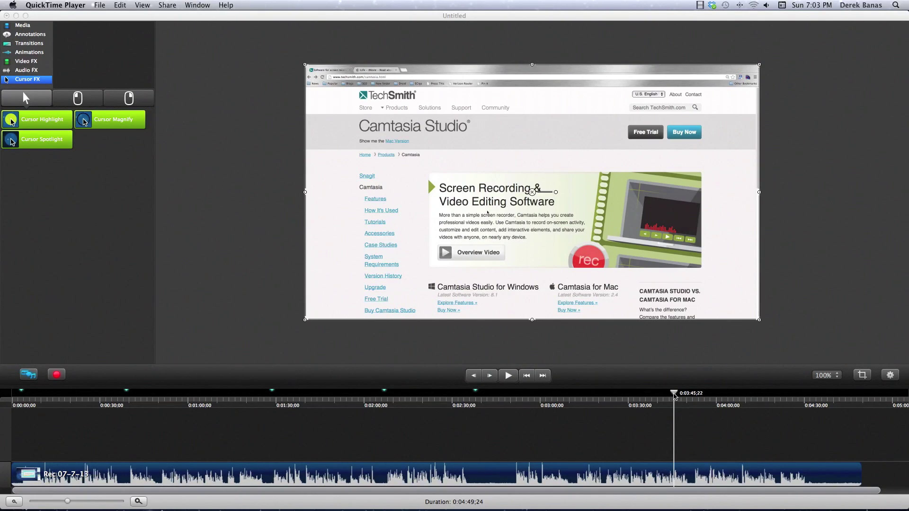
Move the playhead to about 0:02:50 in the 4:49;24 recording
drag(678, 396, 510, 416)
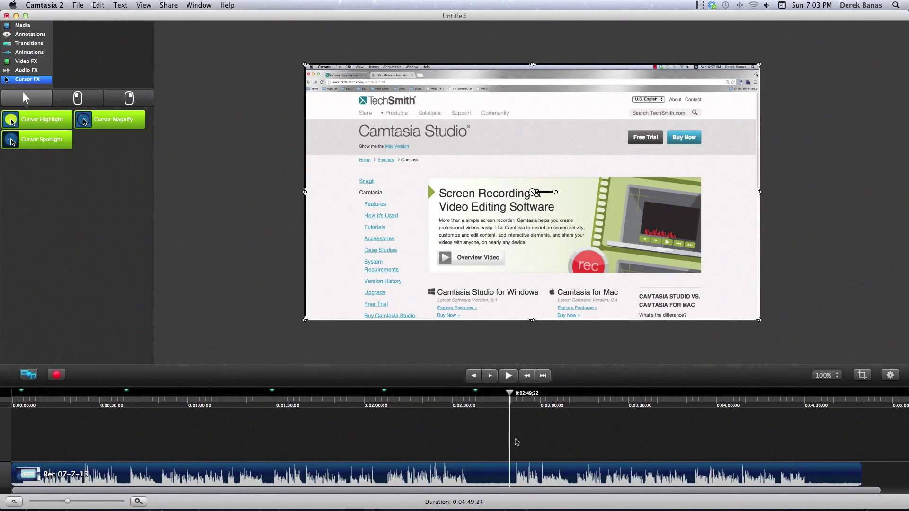
drag(510, 393, 512, 397)
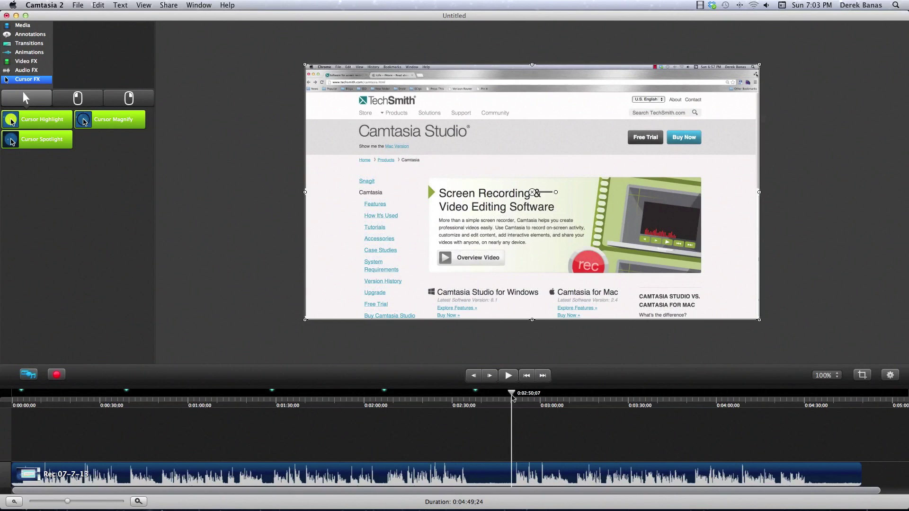
Split the recording at 0:02:50 and apply Cursor Highlight to the second clip
key(super+t)
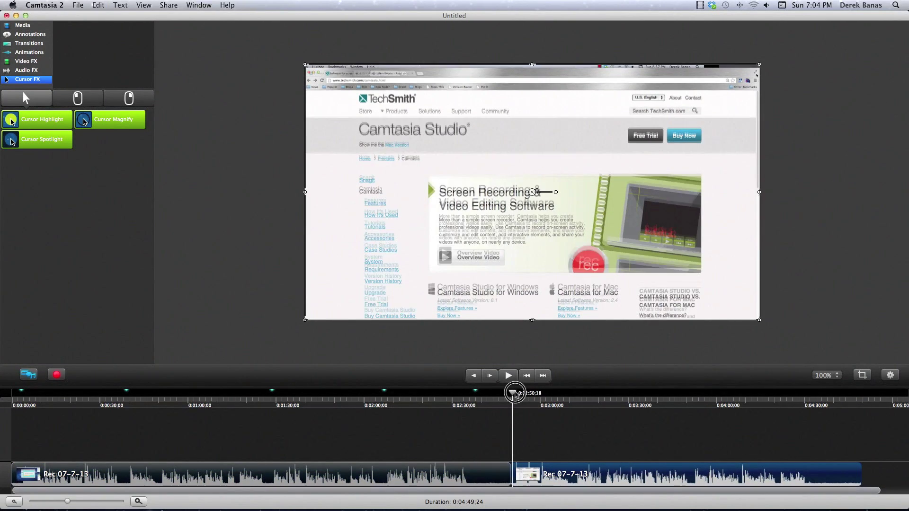
drag(512, 393, 525, 393)
drag(26, 124, 584, 473)
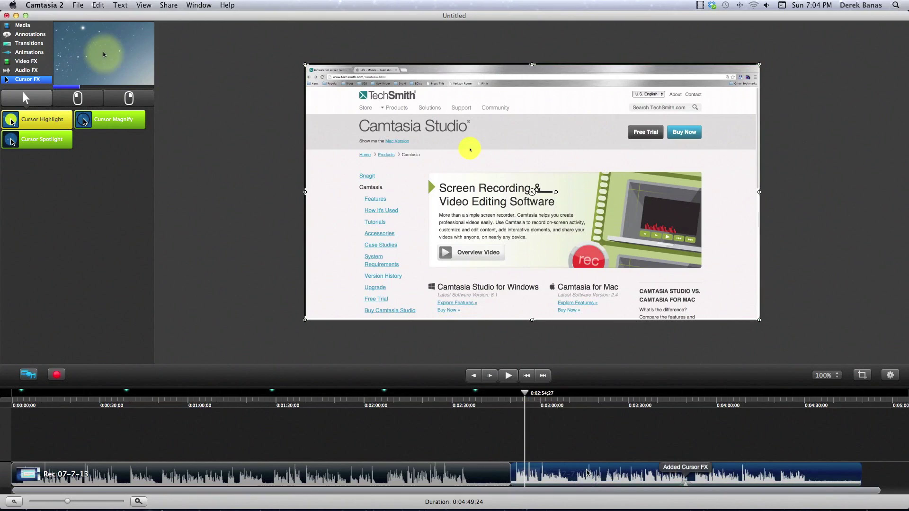
Play and skip ahead through the recording to preview the highlighted cursor
click(508, 375)
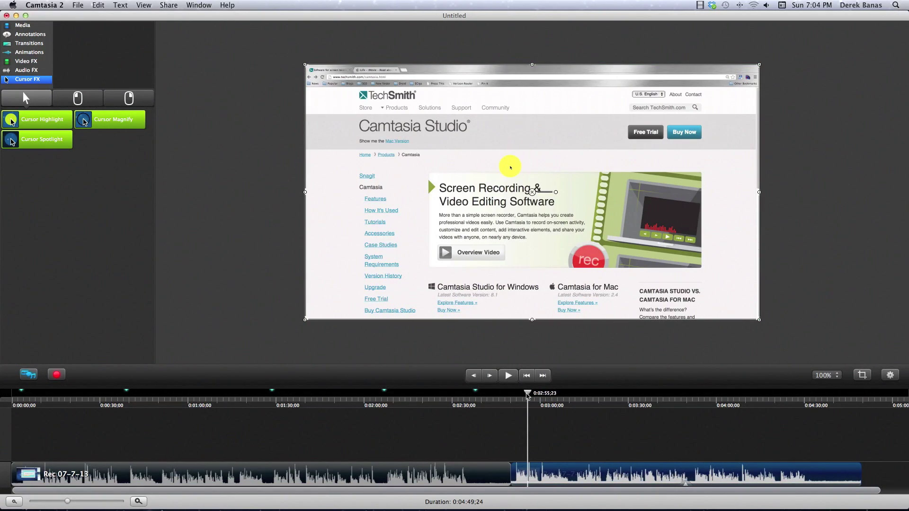
drag(529, 393, 658, 399)
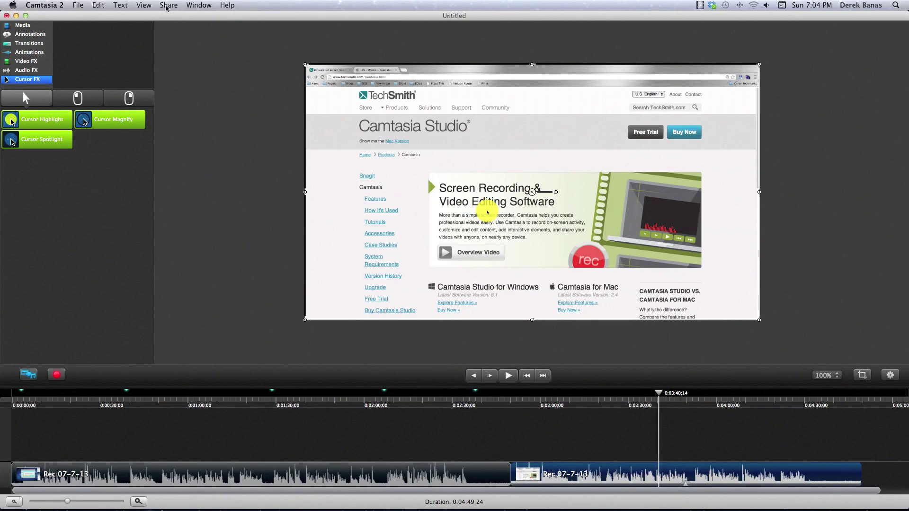
click(167, 7)
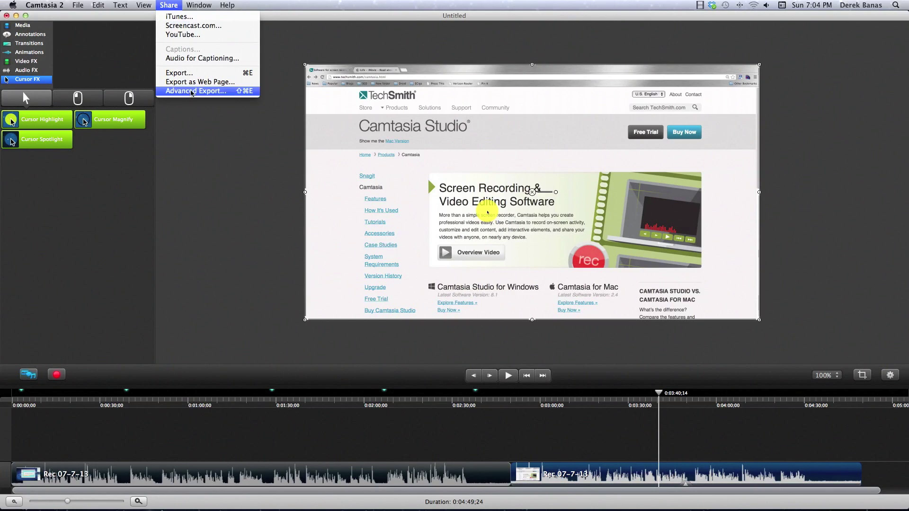
Set up an Advanced Export to QuickTime movie, keeping the size at 1920 x 1080 HD
click(192, 92)
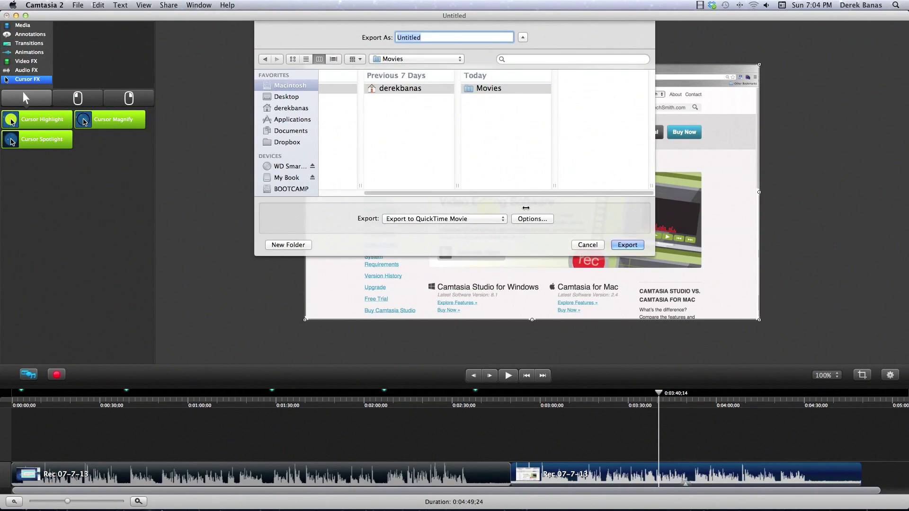
click(532, 219)
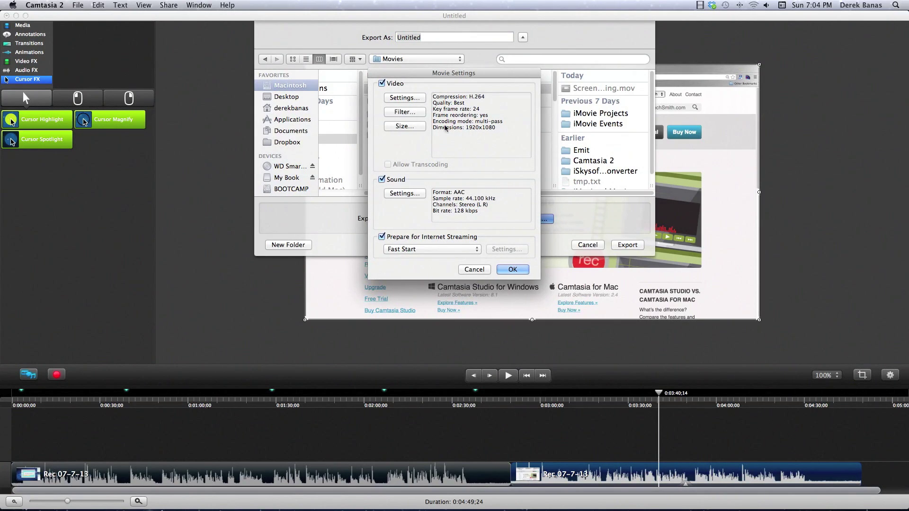
click(403, 126)
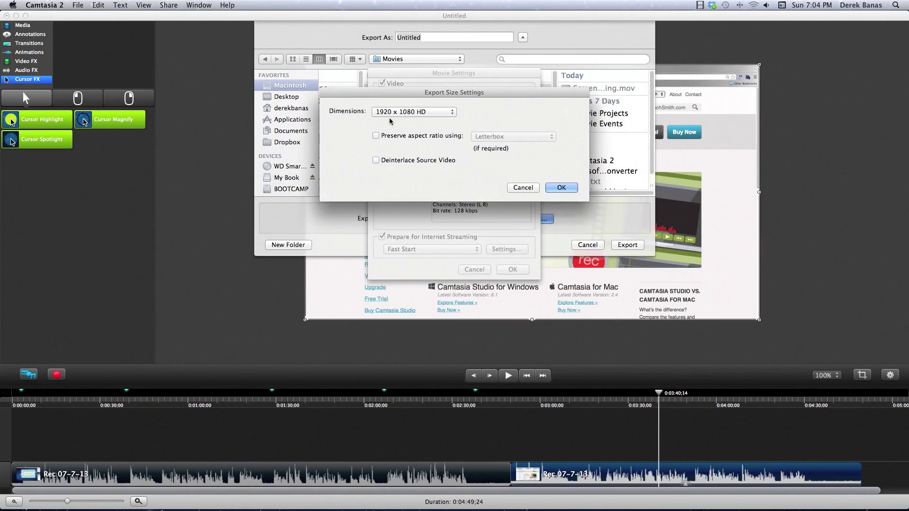
click(409, 114)
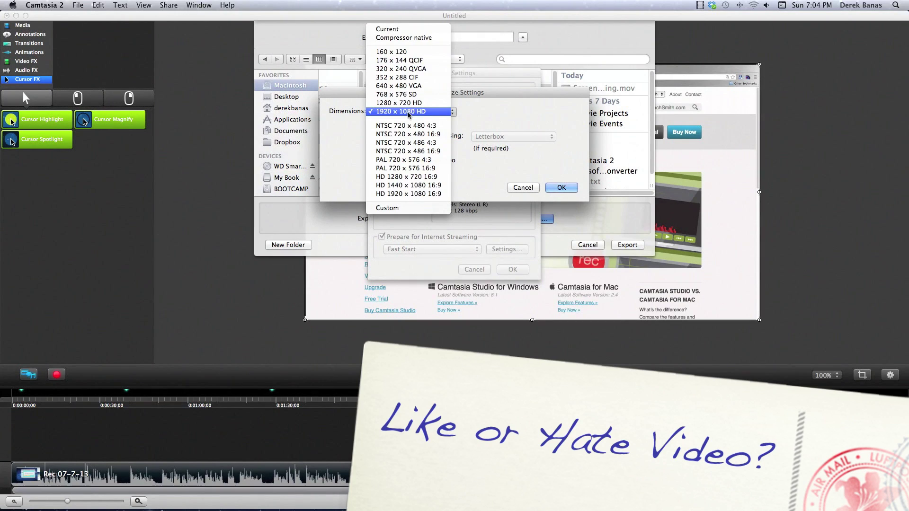
click(416, 113)
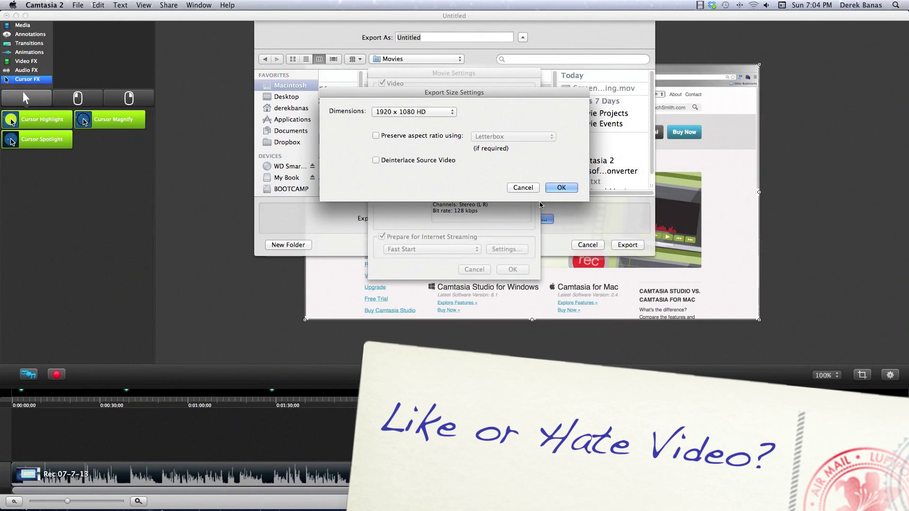
click(516, 187)
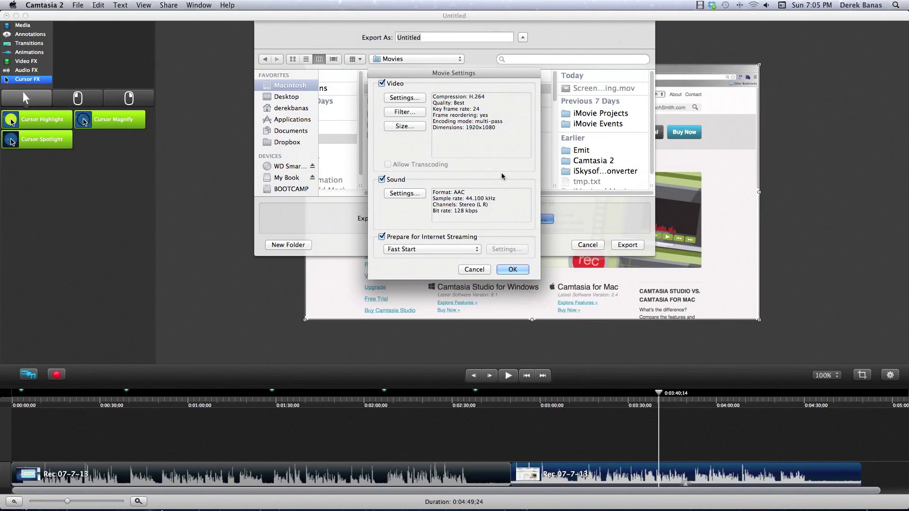
click(513, 270)
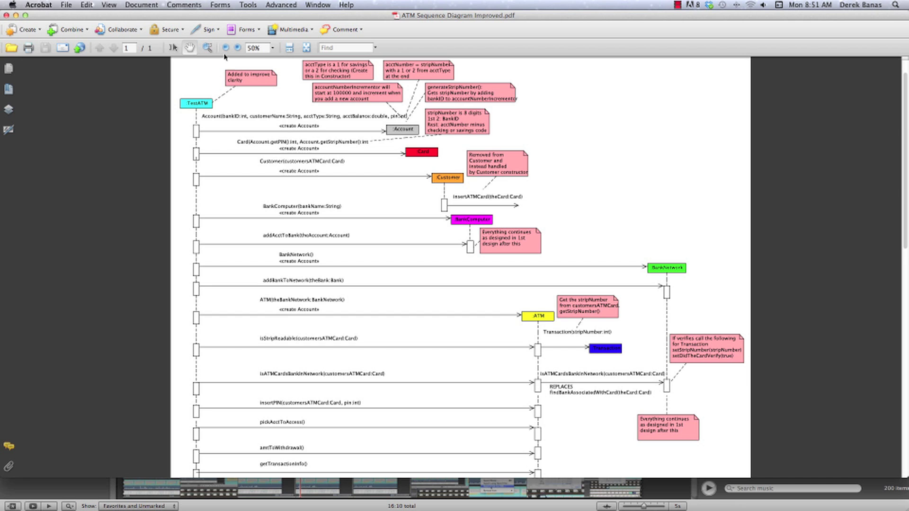
Zoom the ATM sequence diagram to 75.7% to read its notes, then return to iMovie
click(237, 48)
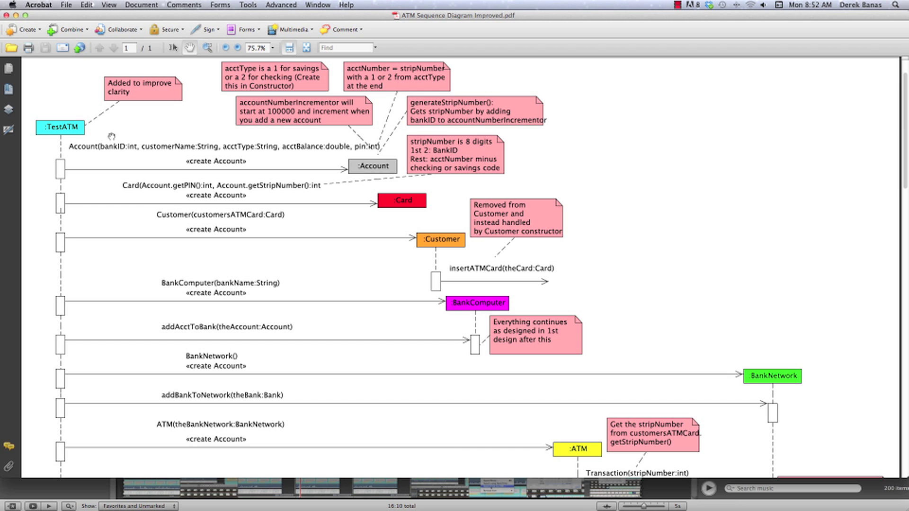
key(super+Tab)
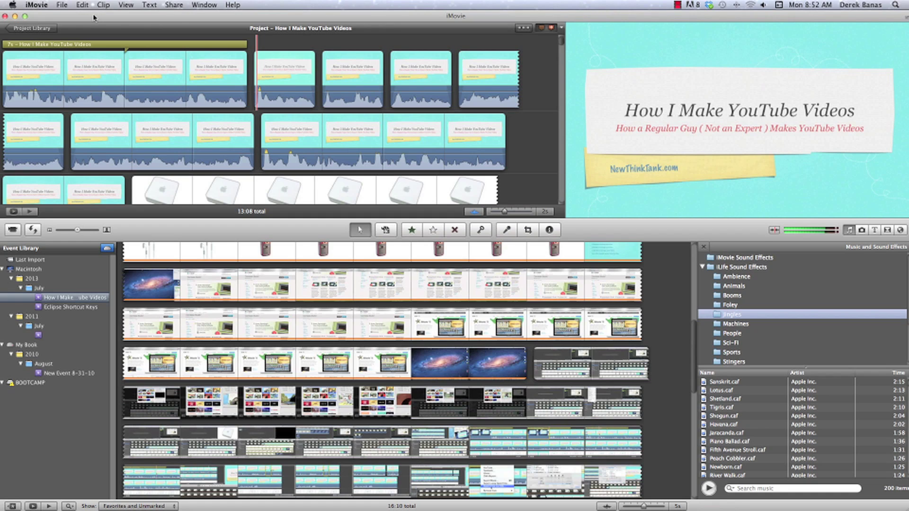
Browse the New Project themes and trailers, cancel, and check the File menu without creating anything
click(62, 5)
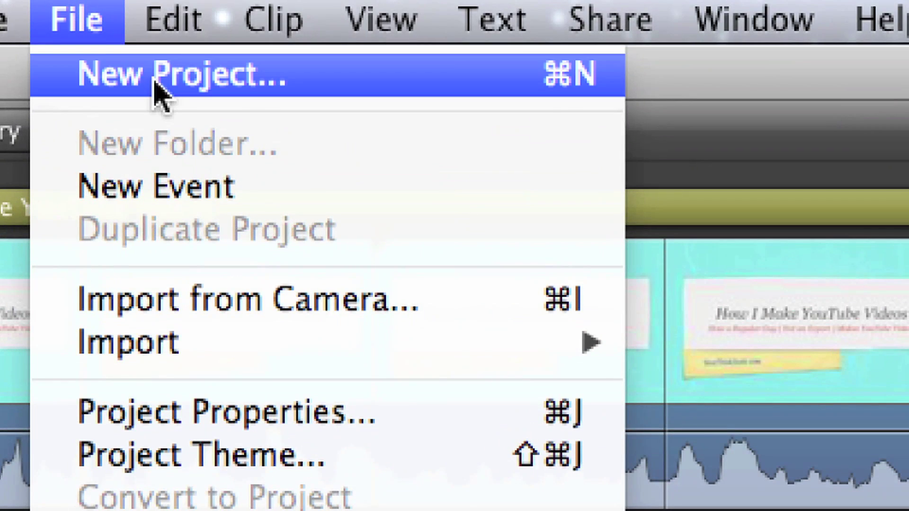
click(159, 89)
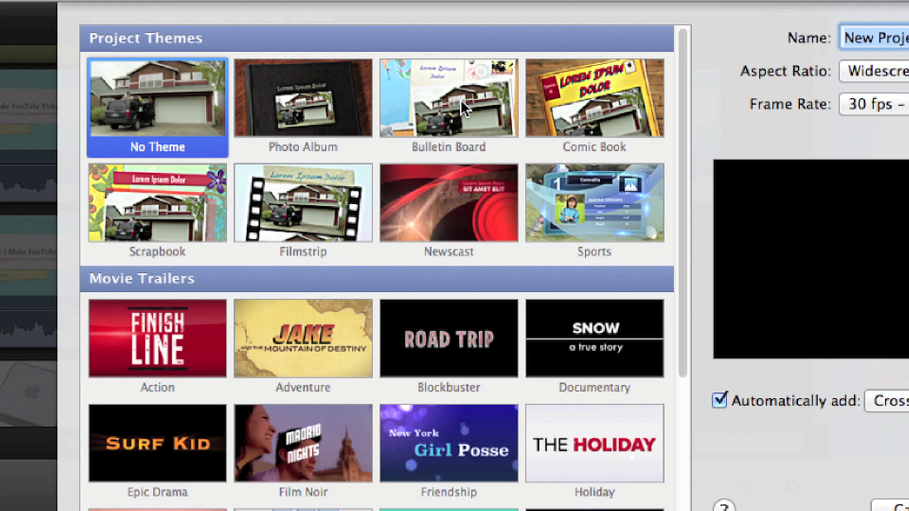
scroll(445, 142, down, 2)
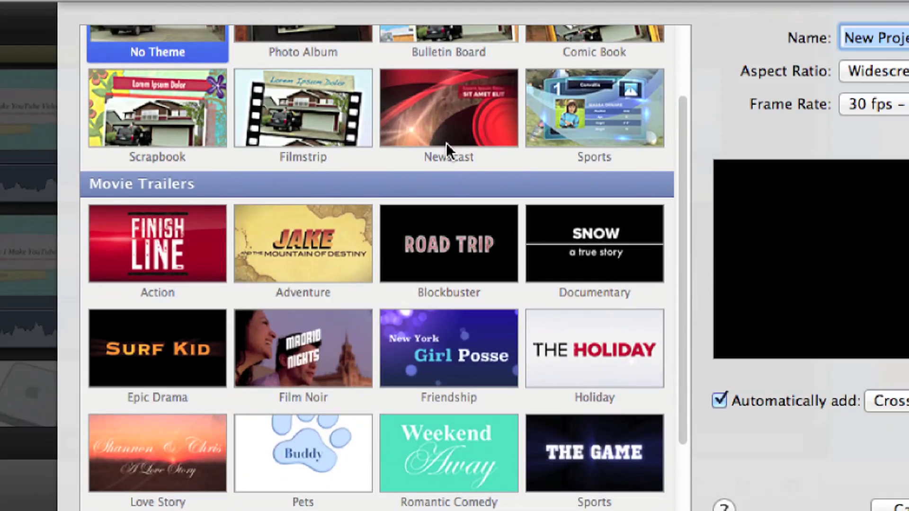
scroll(398, 308, down, 3)
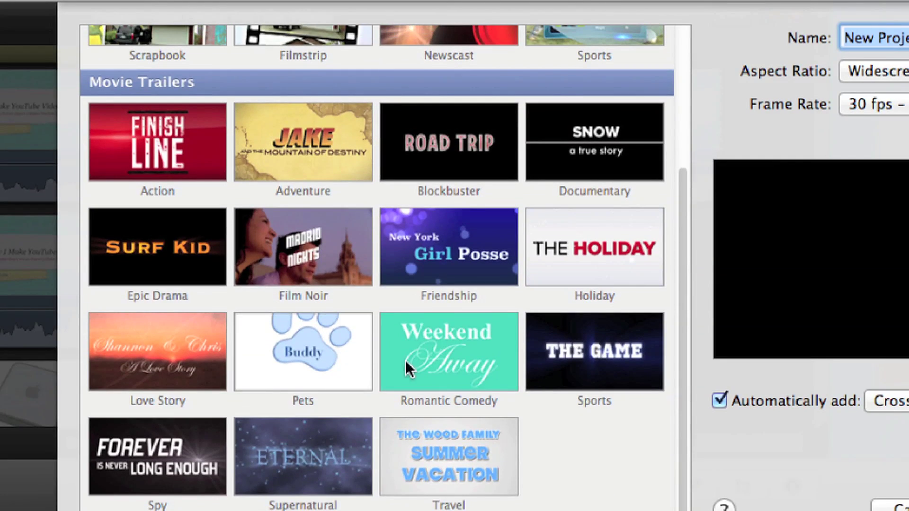
scroll(417, 284, up, 5)
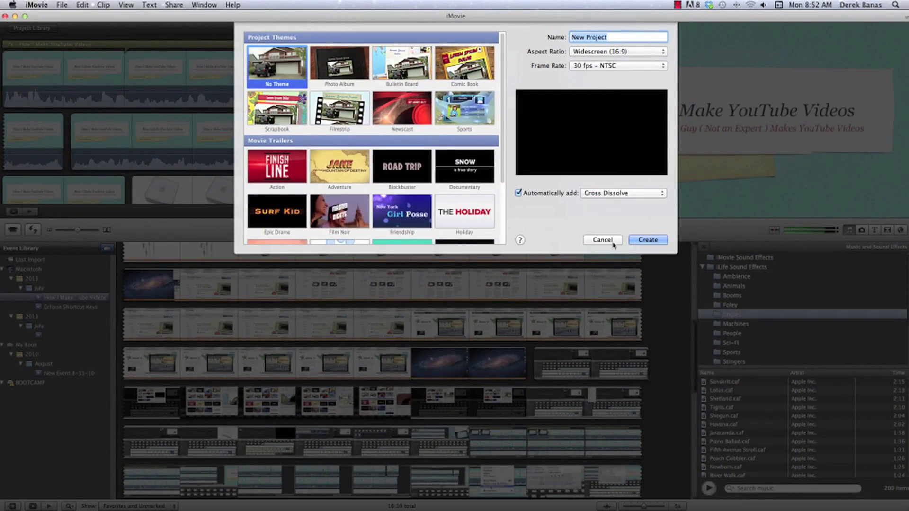
click(603, 240)
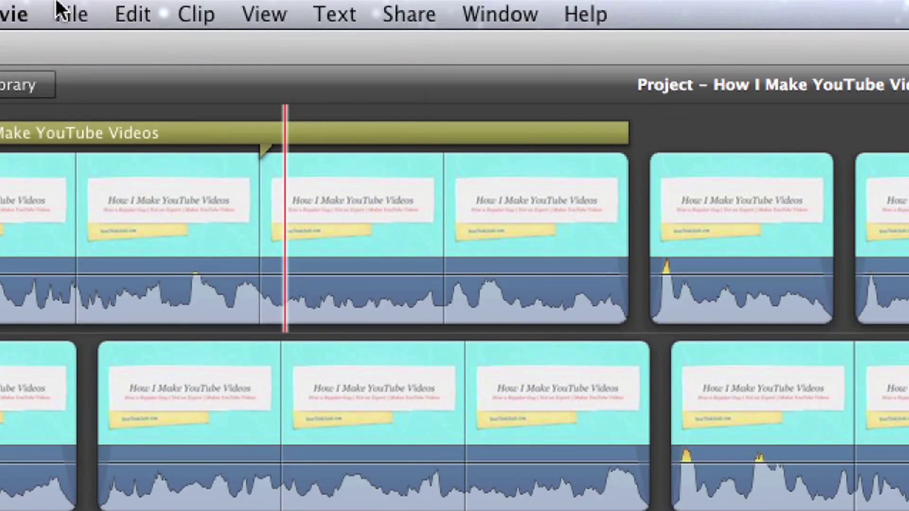
click(62, 6)
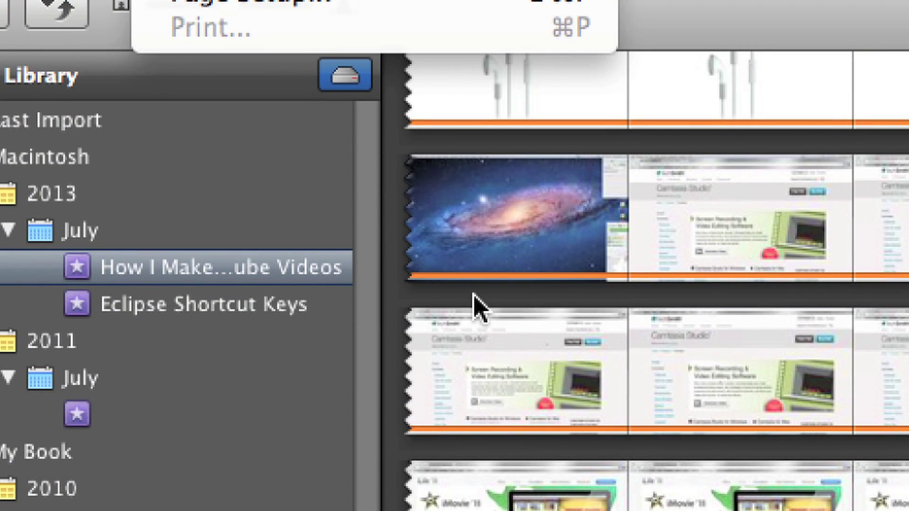
click(189, 267)
Select the How I Make YouTube Videos event and look over its import options
click(182, 271)
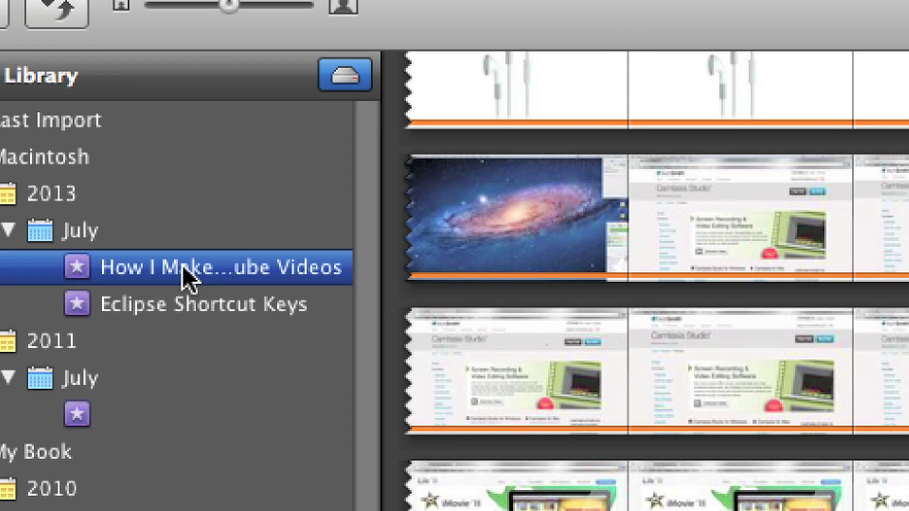
right_click(186, 274)
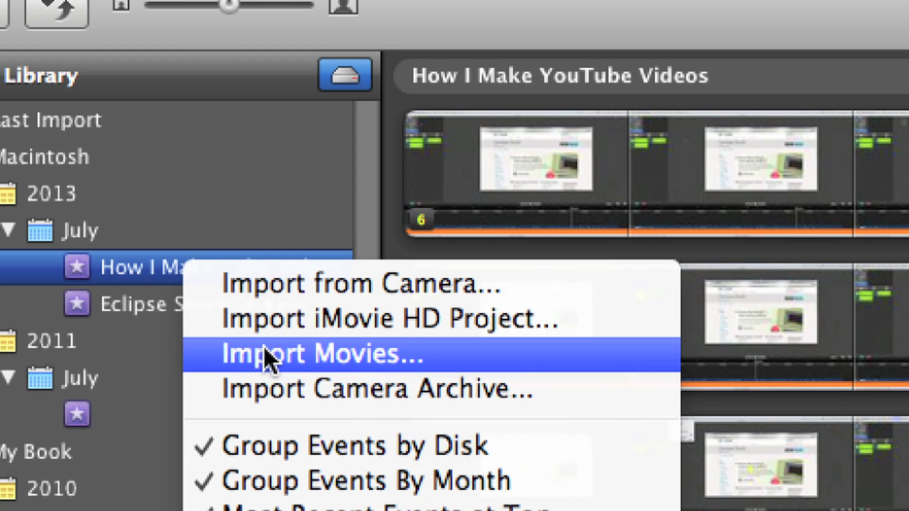
click(239, 248)
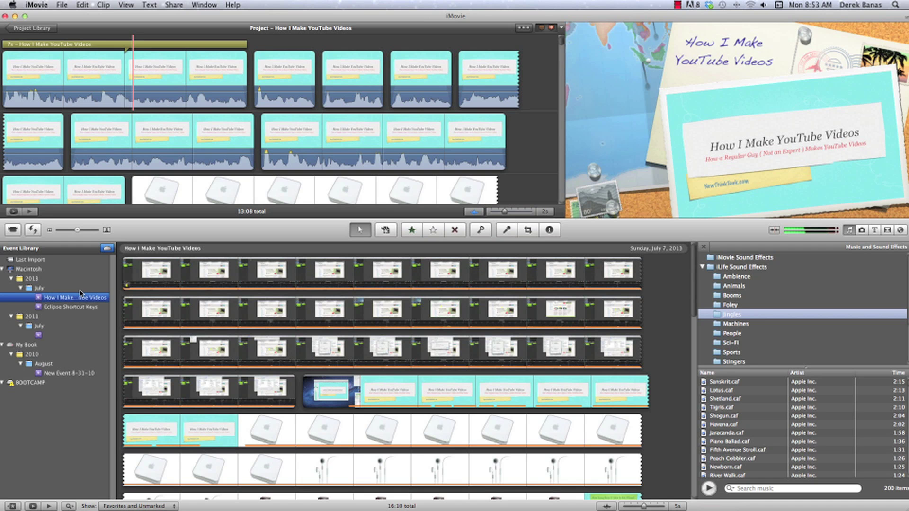
Mark a range of the event's footage, drag it toward the project, and toggle the audio waveforms
drag(124, 283, 296, 407)
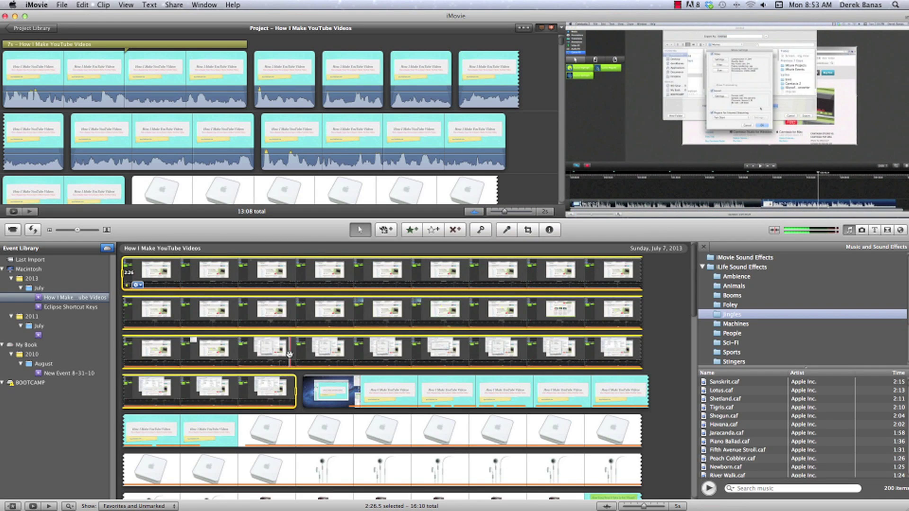
drag(289, 354, 232, 375)
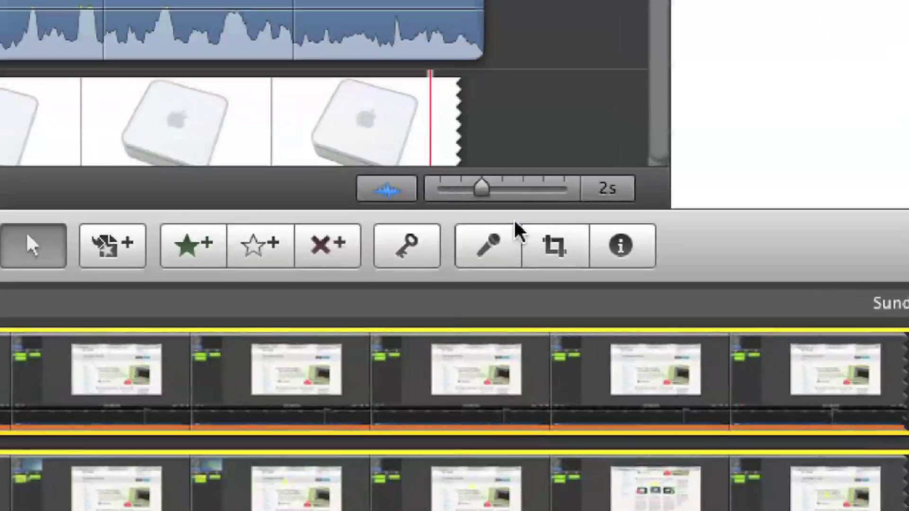
click(384, 190)
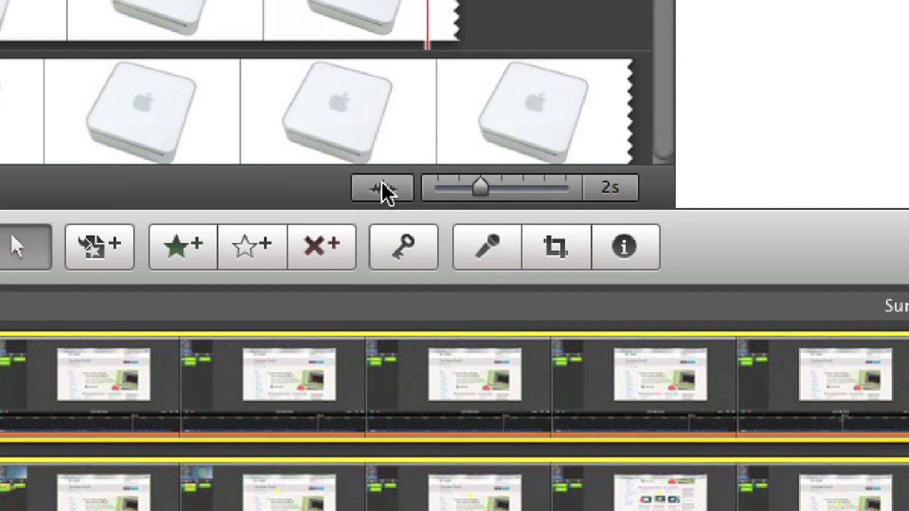
click(384, 190)
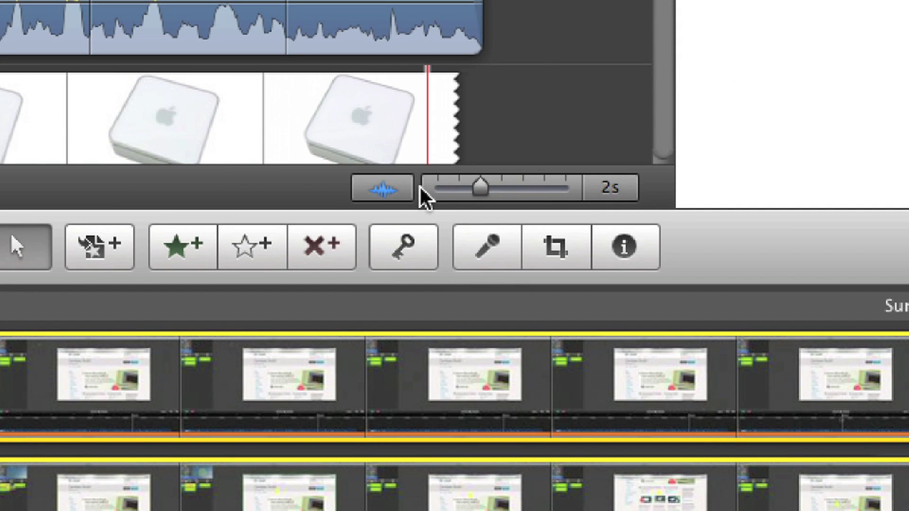
Cut a range from the Mac mini clip, then undo it to keep the full 13:08
scroll(534, 96, down, 4)
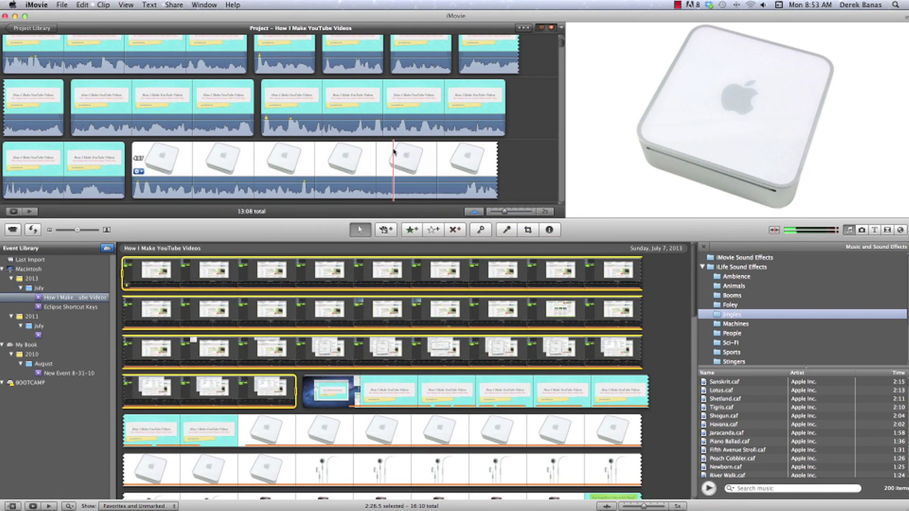
drag(394, 150, 461, 153)
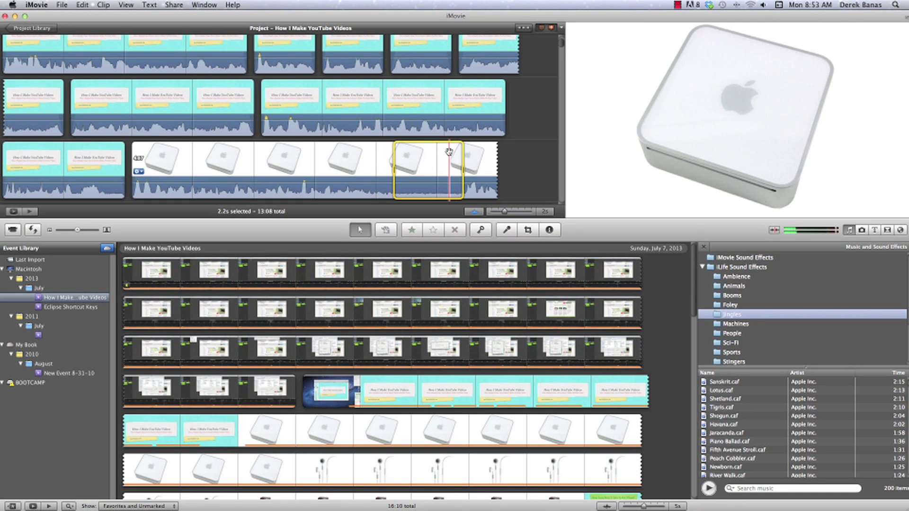
key(Delete)
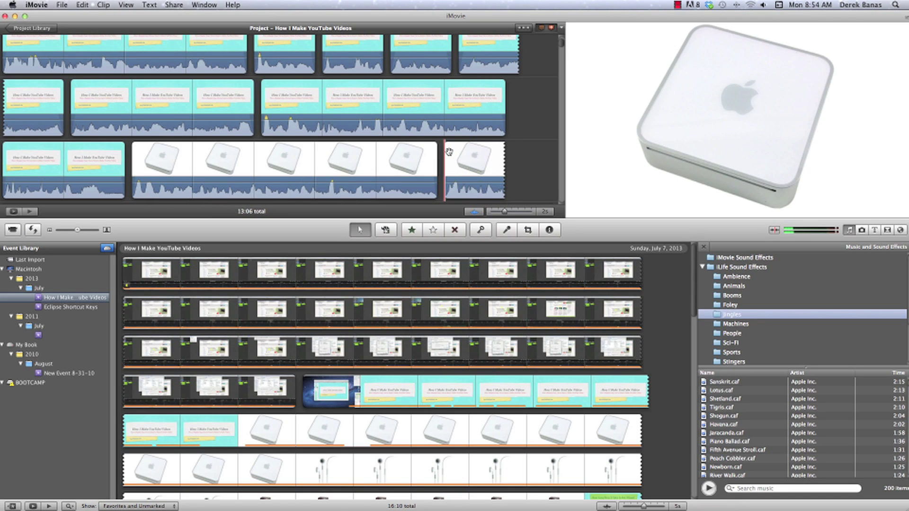
mouse_move(446, 163)
key(super+z)
click(542, 165)
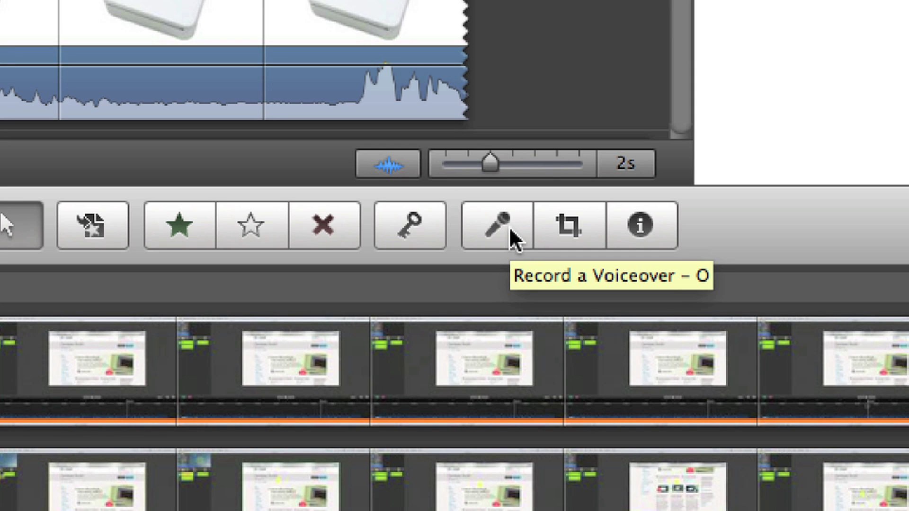
click(501, 230)
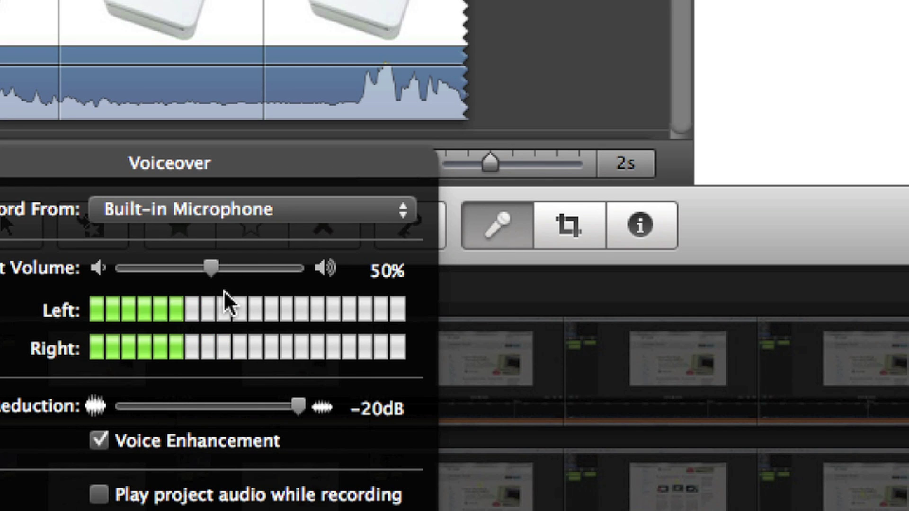
click(132, 101)
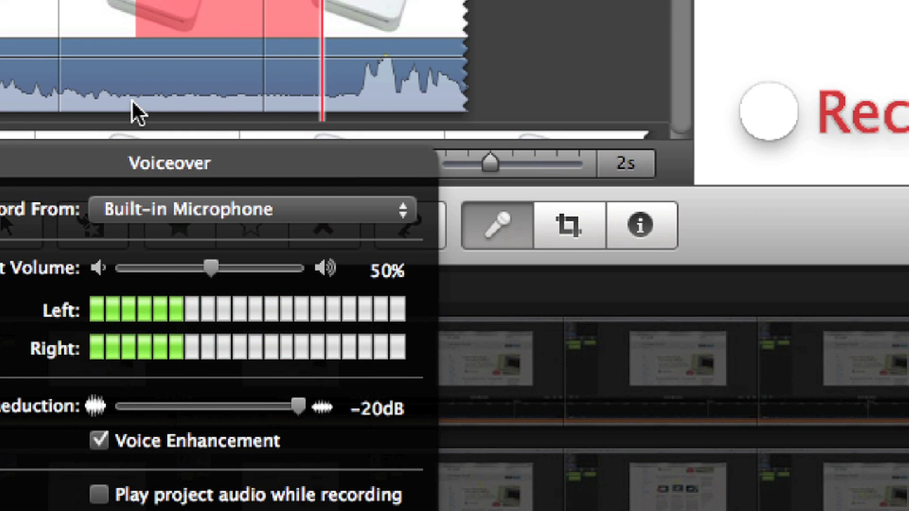
click(132, 101)
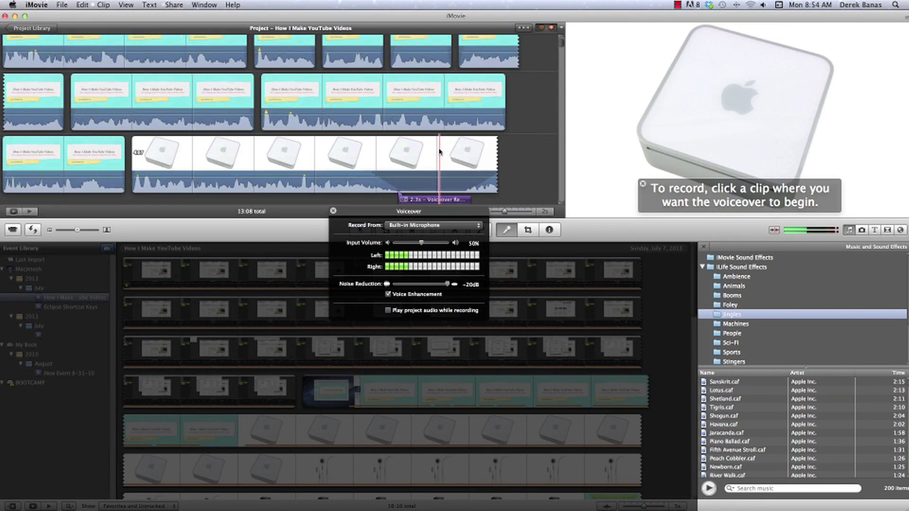
scroll(442, 156, down, 2)
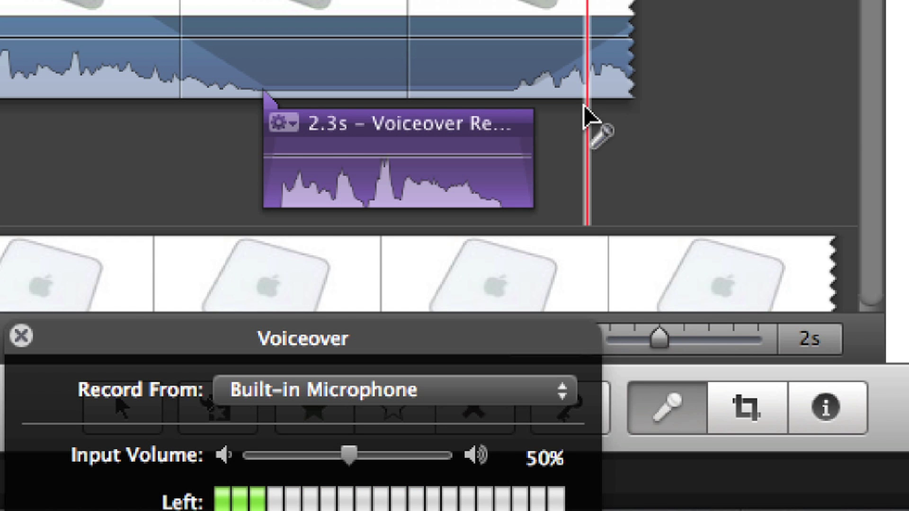
key(Delete)
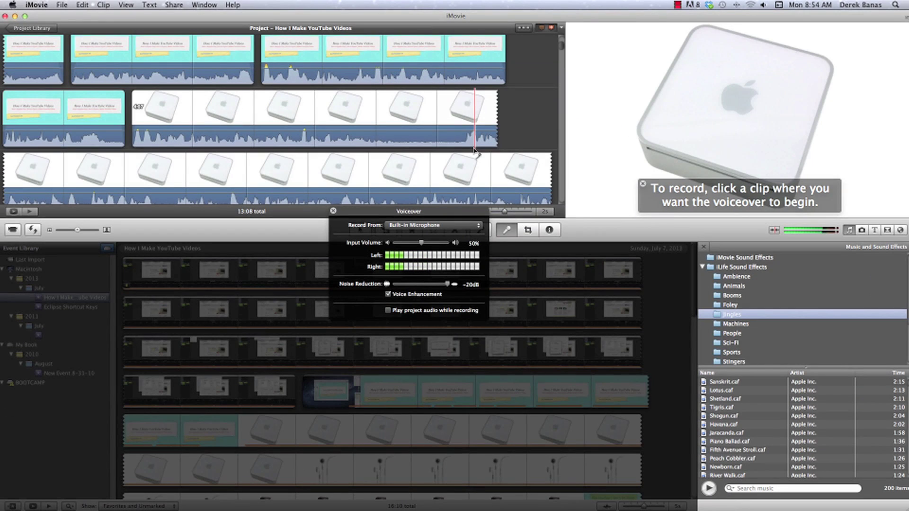
click(333, 211)
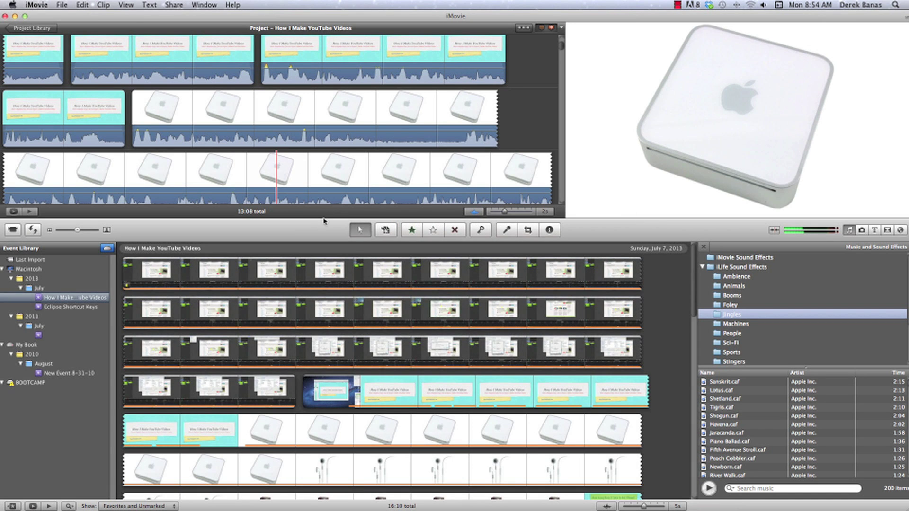
Shorten the title from 7 to 5 seconds and show the Machines sound-effects folder
scroll(378, 140, up, 3)
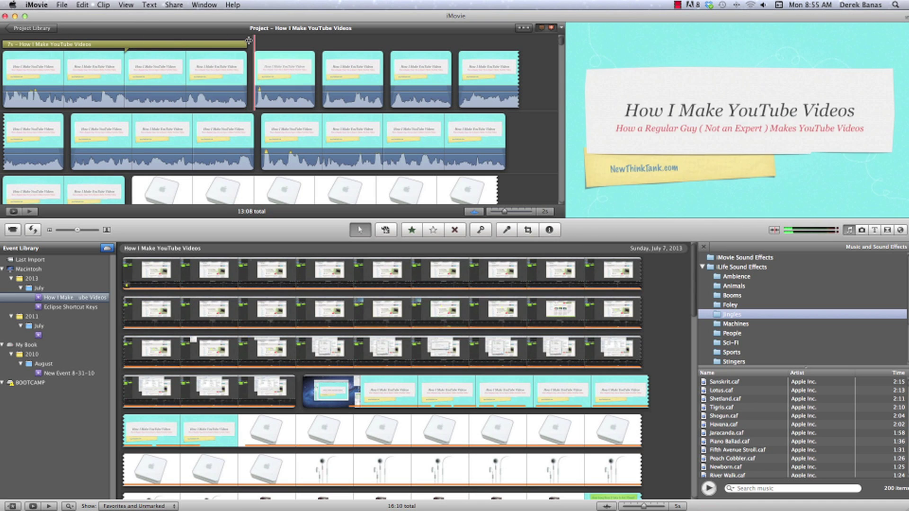
drag(246, 40, 173, 41)
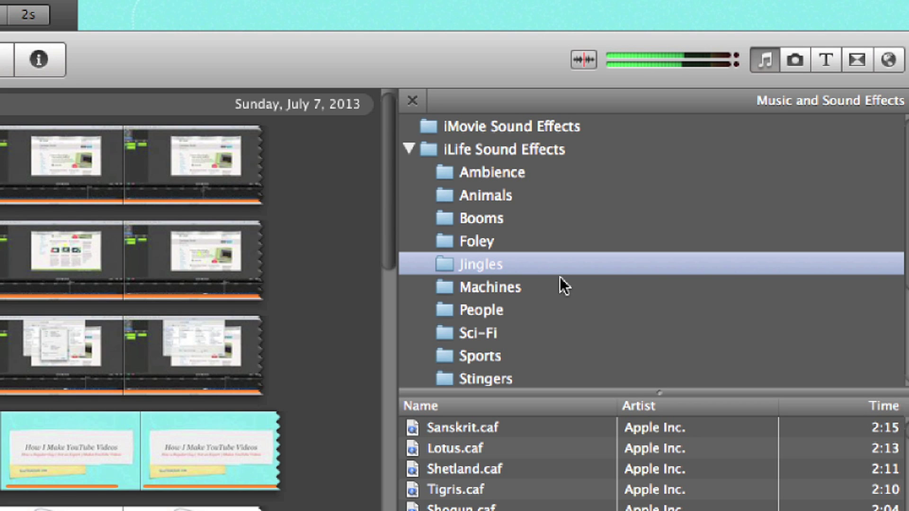
scroll(565, 308, down, 5)
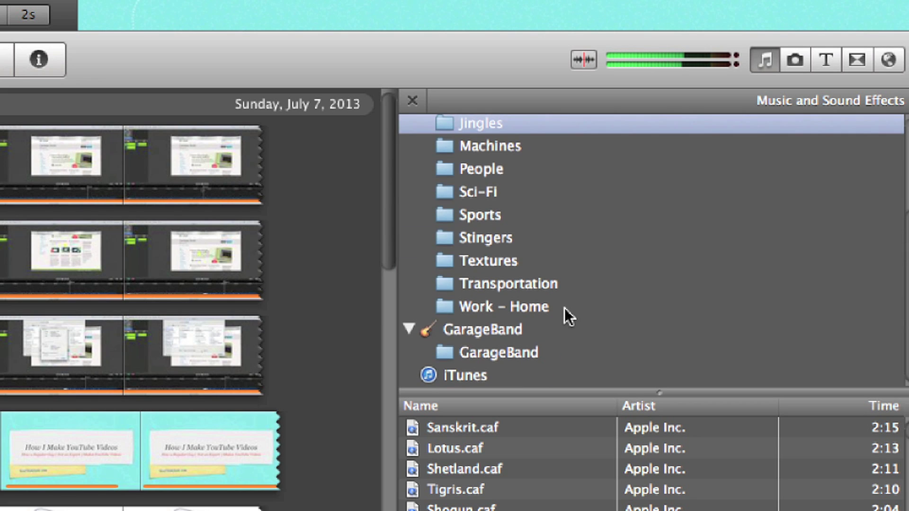
scroll(564, 308, up, 5)
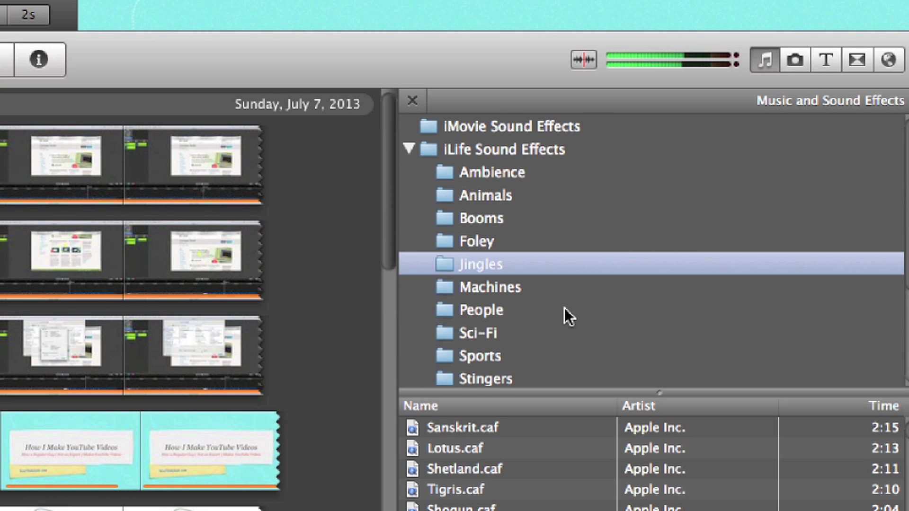
click(493, 289)
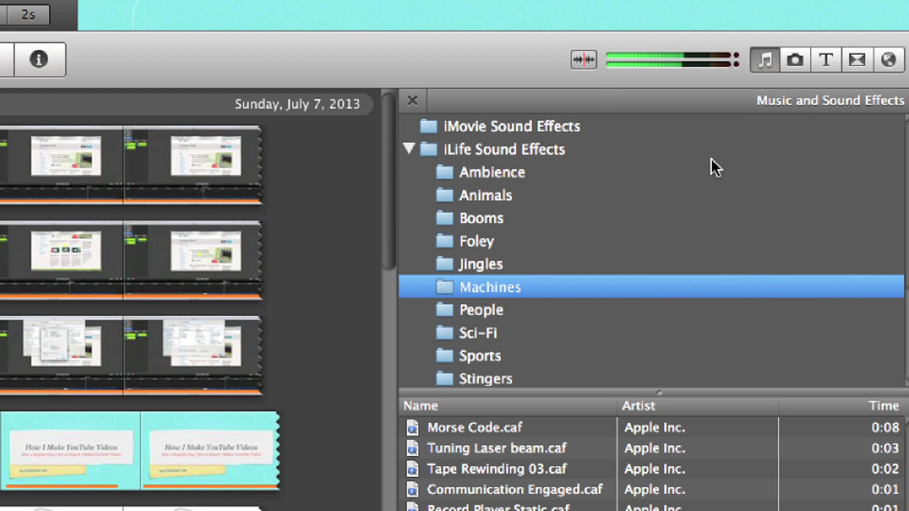
click(796, 60)
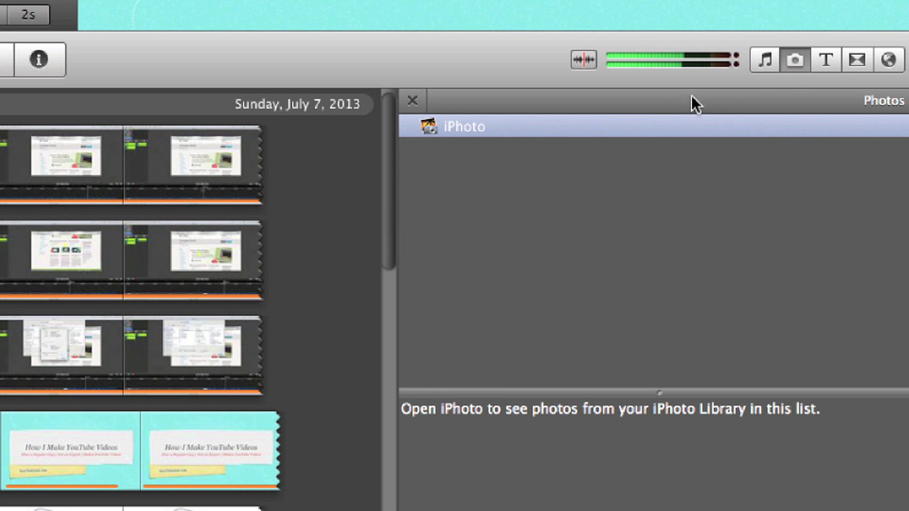
Place a Lower Third 1 title over the title-card clip reading newthinktank.com
key(super+3)
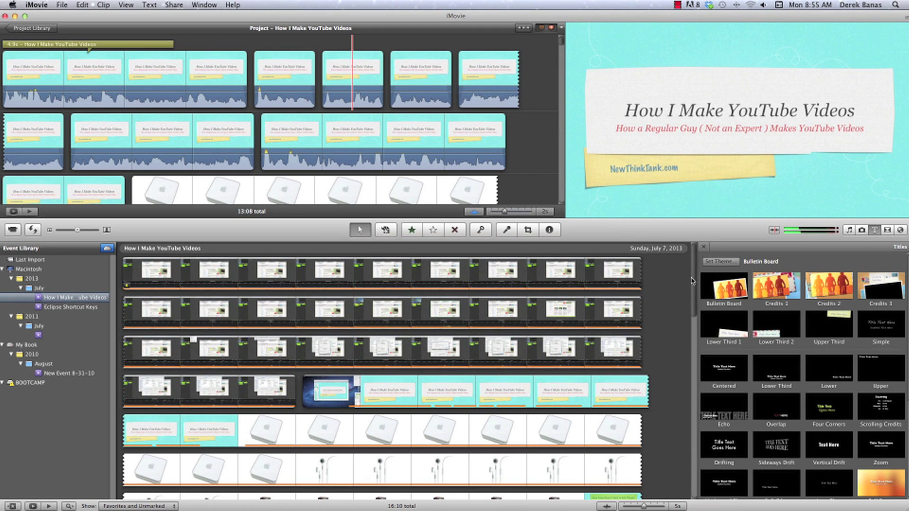
drag(718, 321, 362, 76)
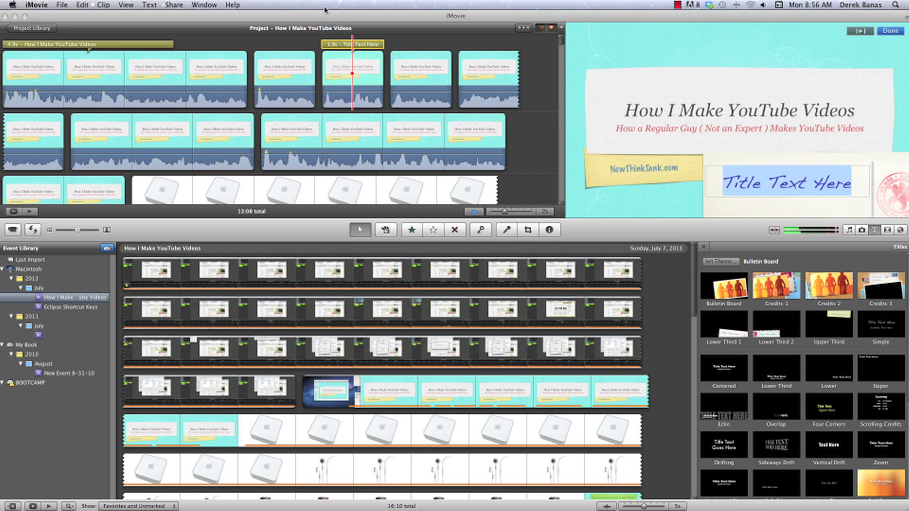
text(newthinktank.com)
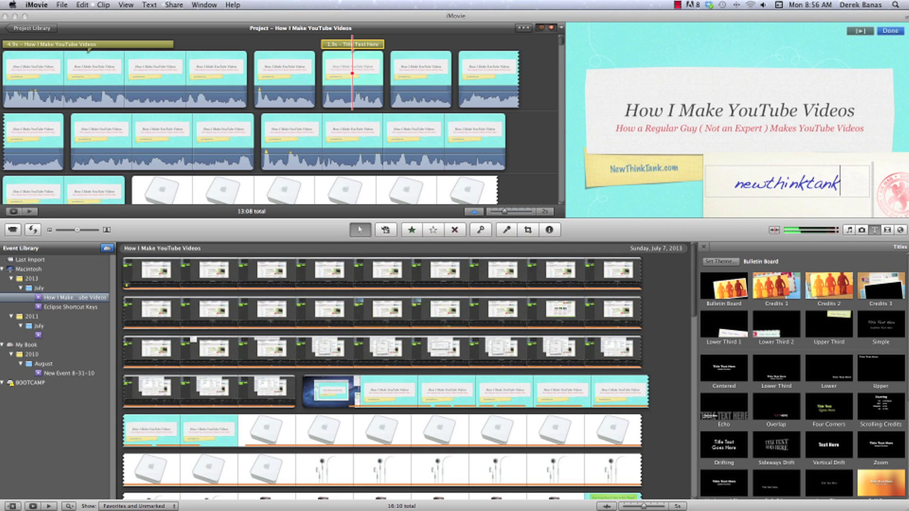
click(890, 31)
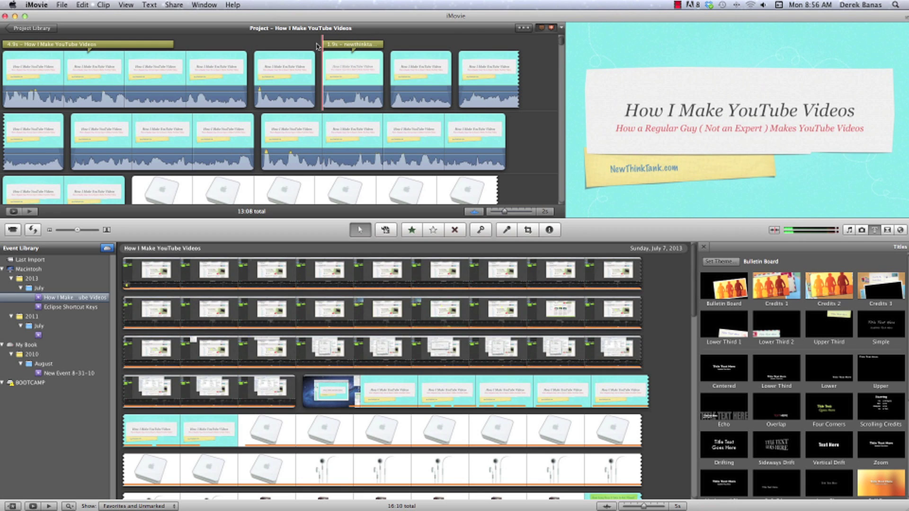
Start the title earlier and stretch it to about 3.2 seconds long
drag(323, 43, 277, 43)
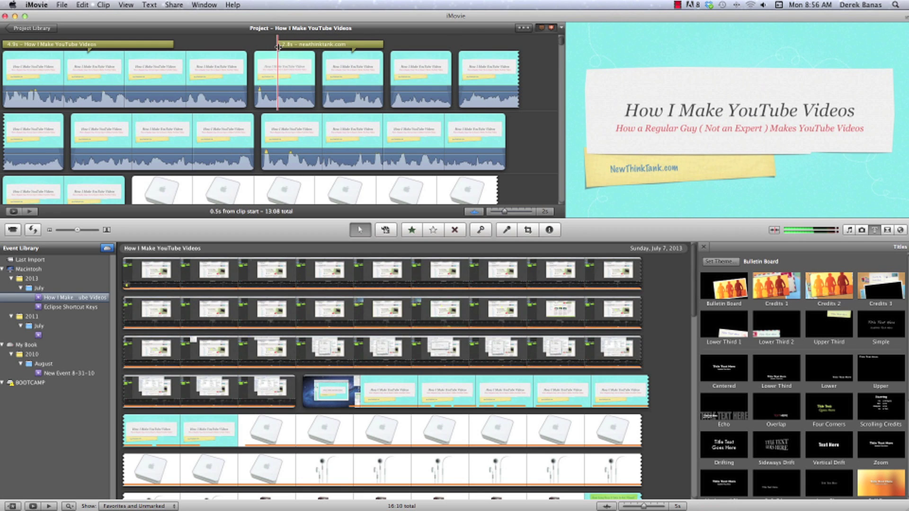
drag(383, 44, 427, 44)
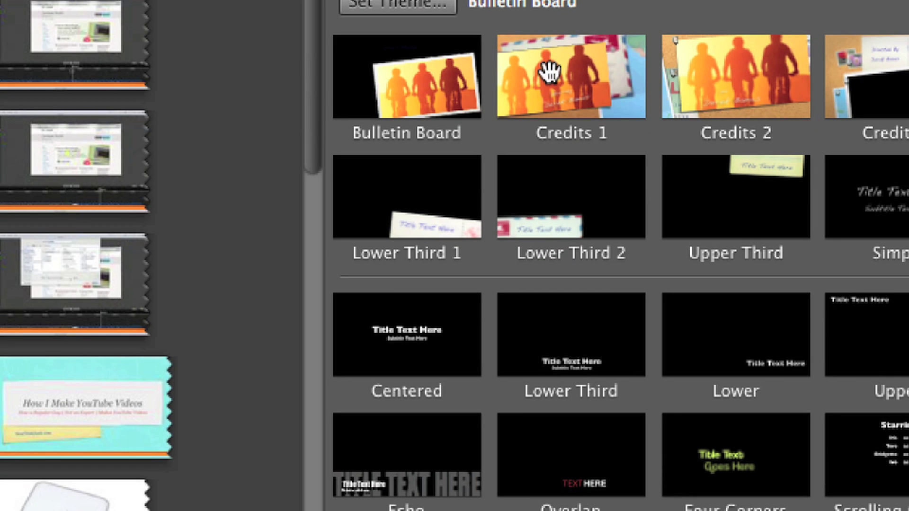
scroll(741, 235, down, 5)
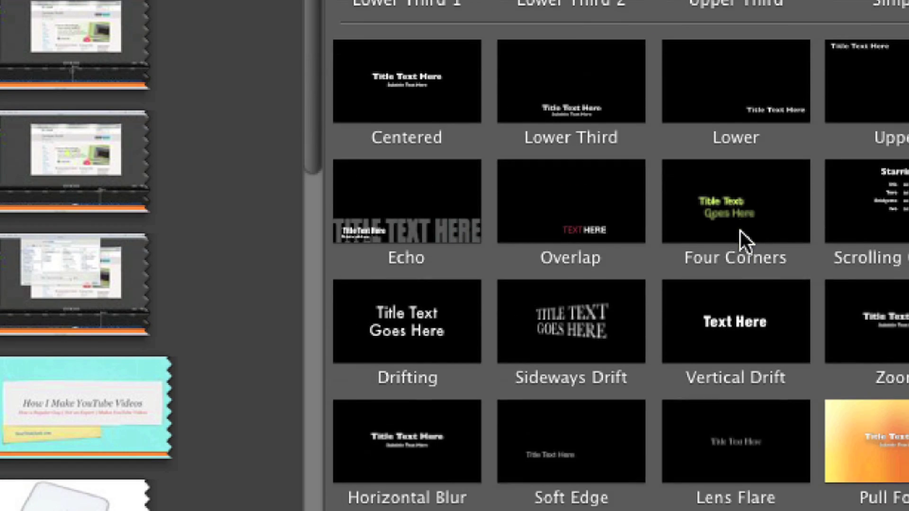
scroll(740, 231, down, 5)
scroll(740, 232, up, 10)
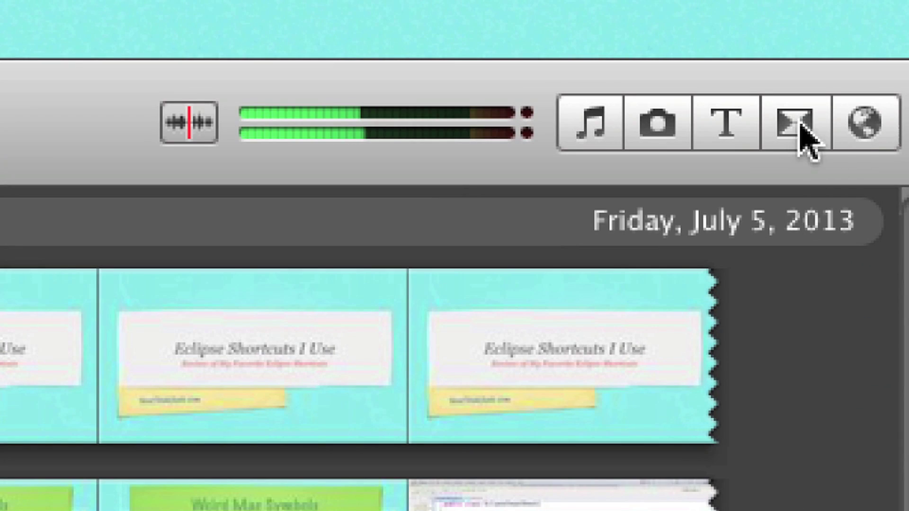
Drop the Bulletin Board 1 transition just before the Mac mini clip
click(796, 126)
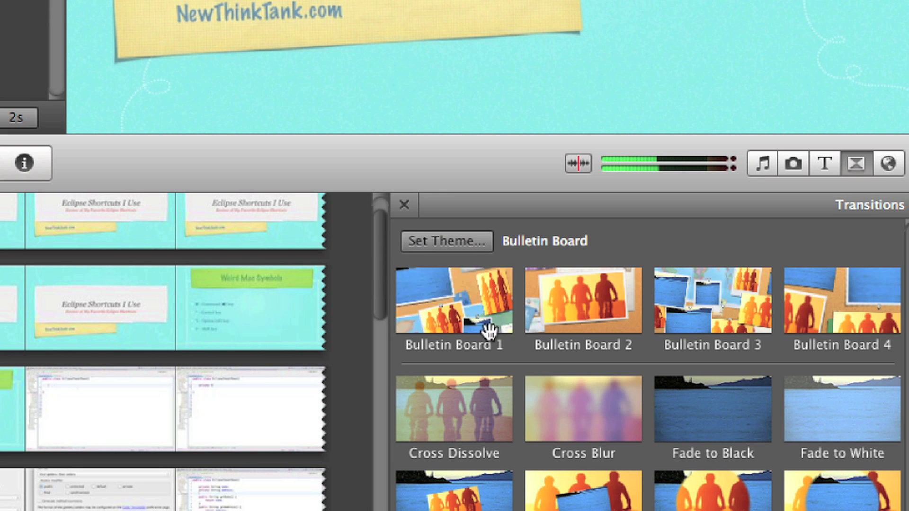
scroll(582, 376, down, 5)
scroll(582, 374, up, 5)
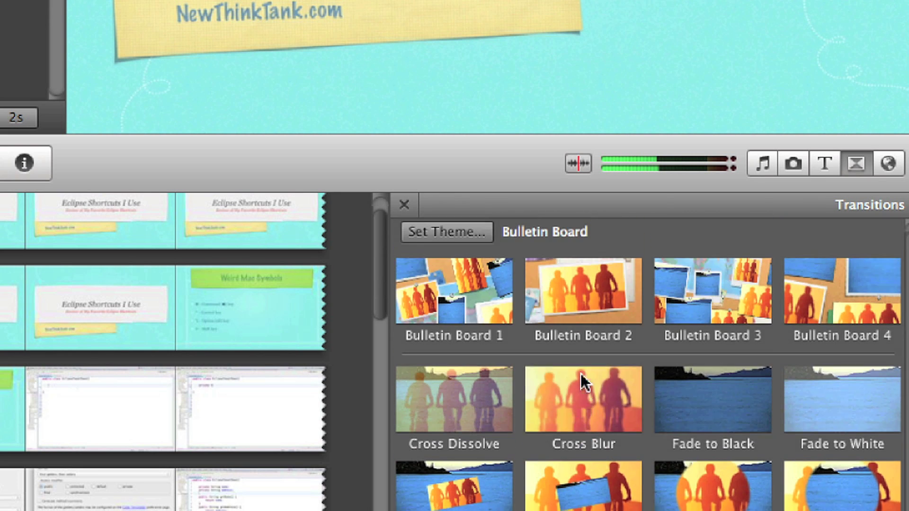
scroll(581, 373, up, 2)
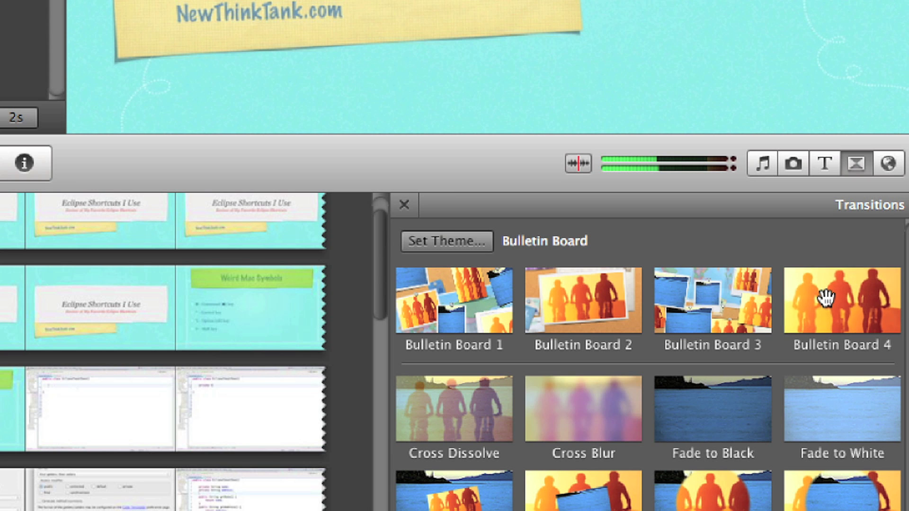
scroll(708, 412, down, 3)
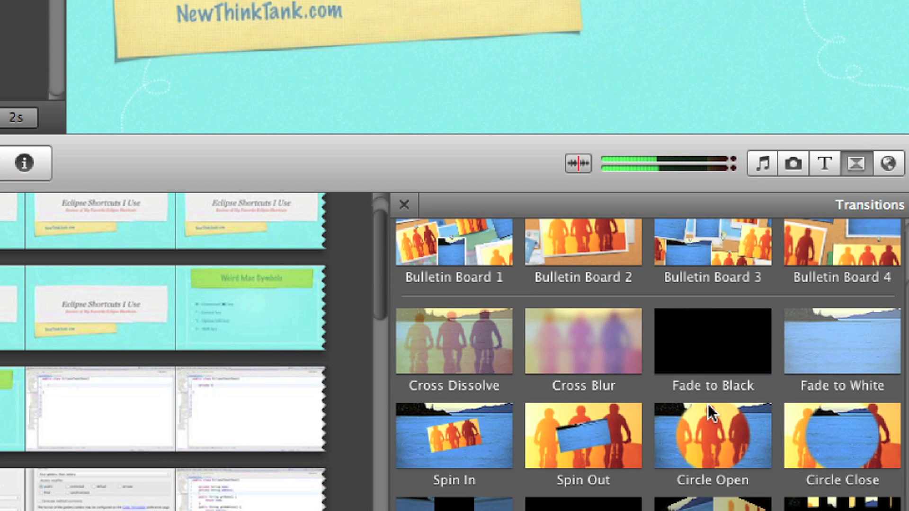
scroll(709, 412, down, 2)
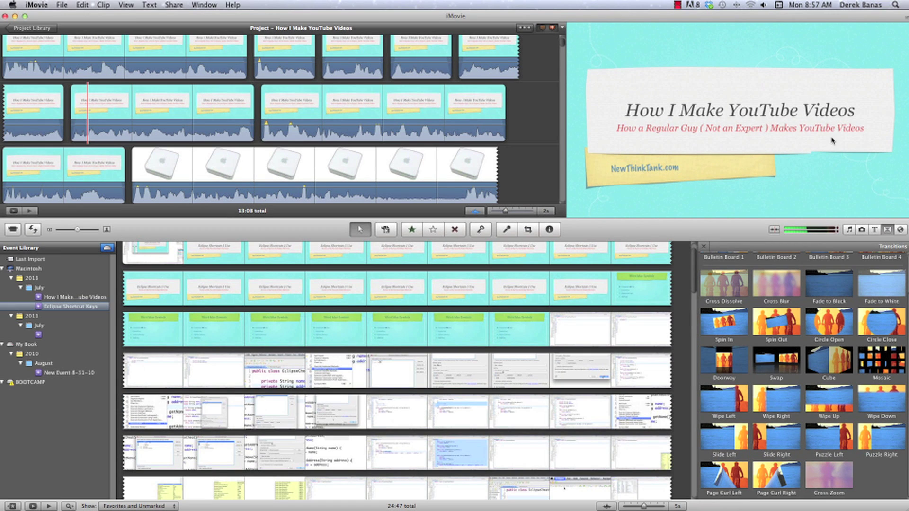
scroll(384, 95, up, 2)
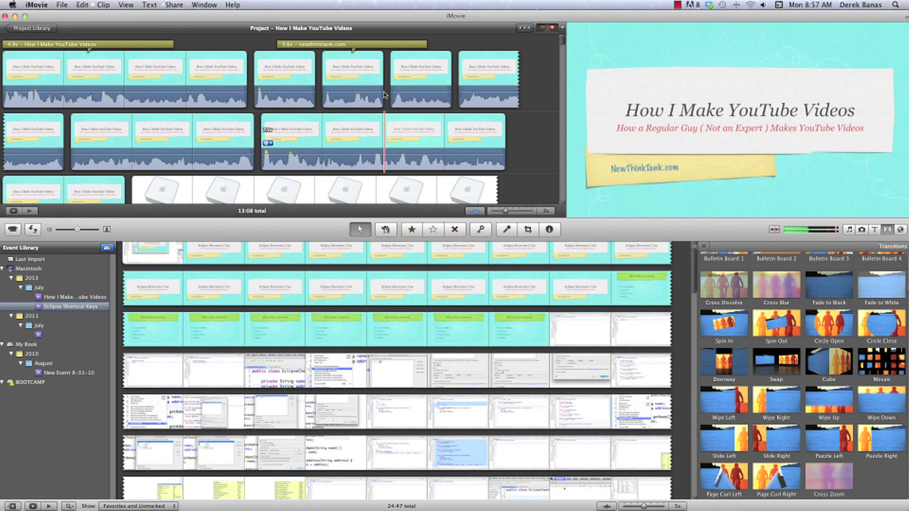
scroll(384, 95, down, 4)
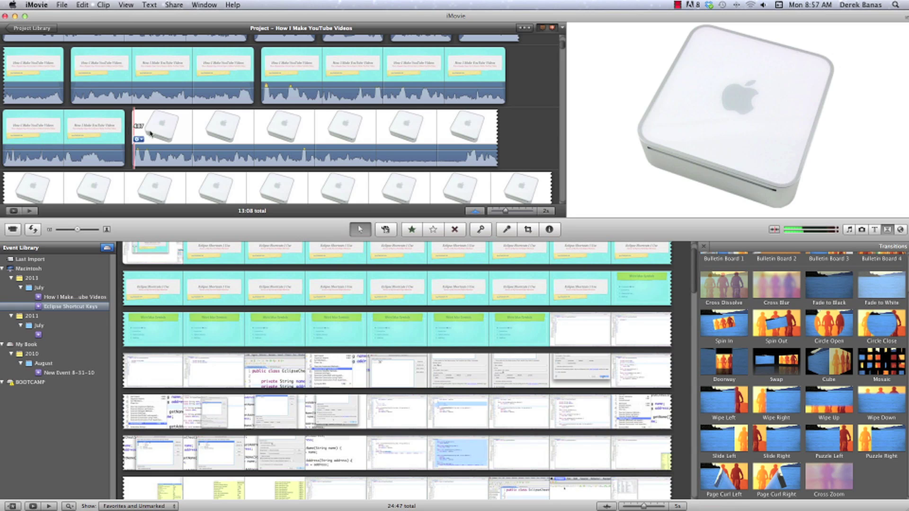
scroll(733, 293, up, 3)
drag(734, 292, 130, 160)
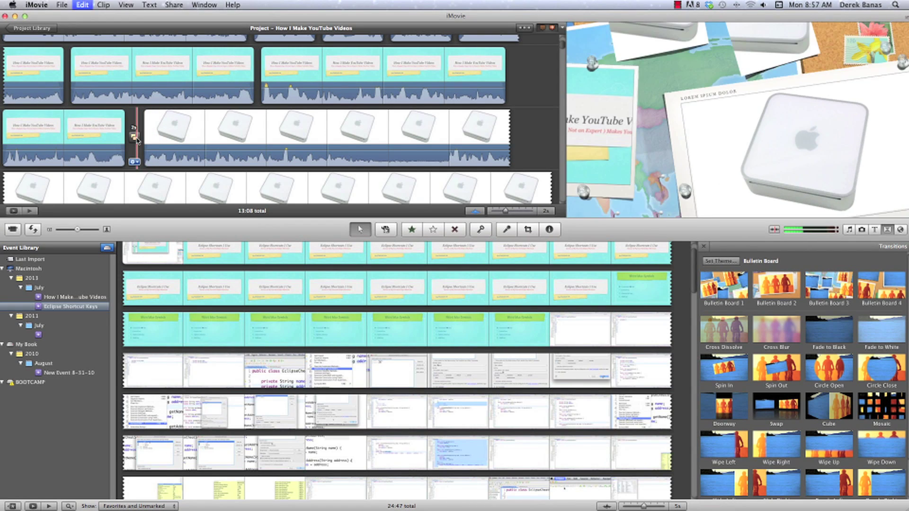
mouse_move(138, 140)
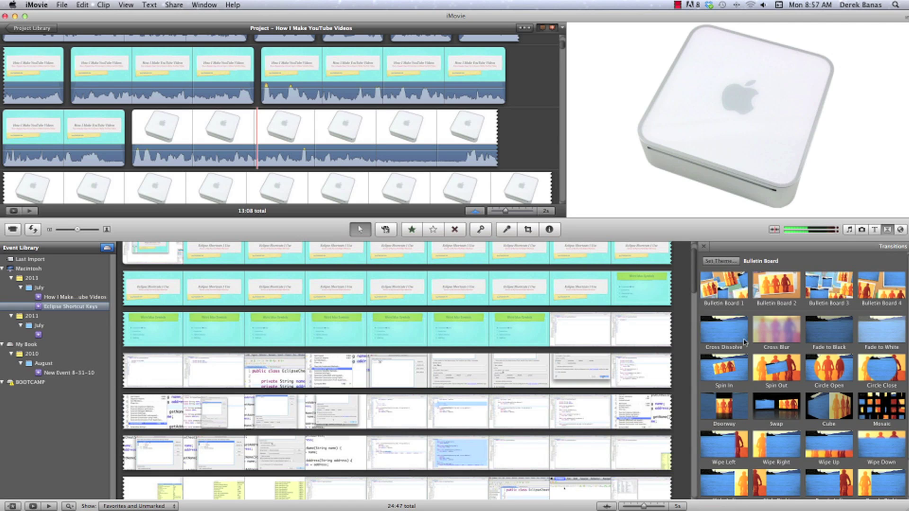
scroll(786, 378, down, 3)
scroll(786, 379, up, 3)
scroll(682, 307, up, 1)
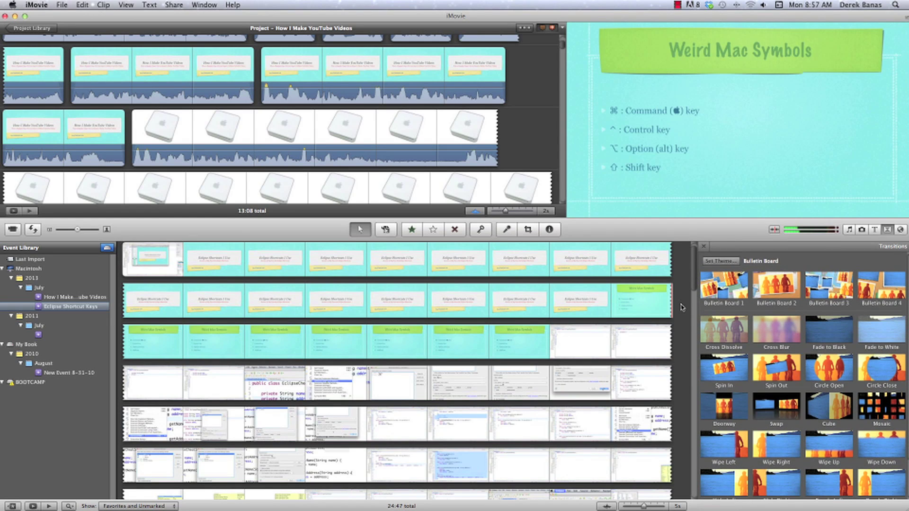